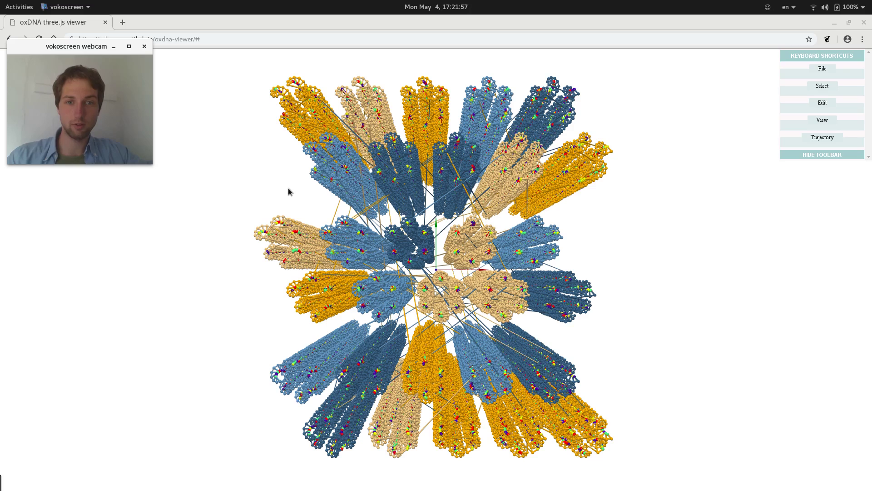
Focus the oxView window and zoom out until the entire icosahedron fits in the viewer
click(279, 199)
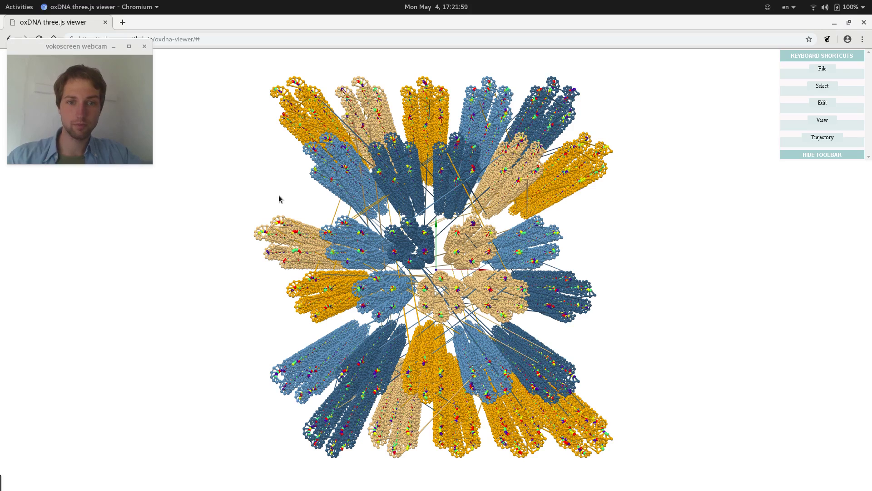
scroll(279, 199, down, 3)
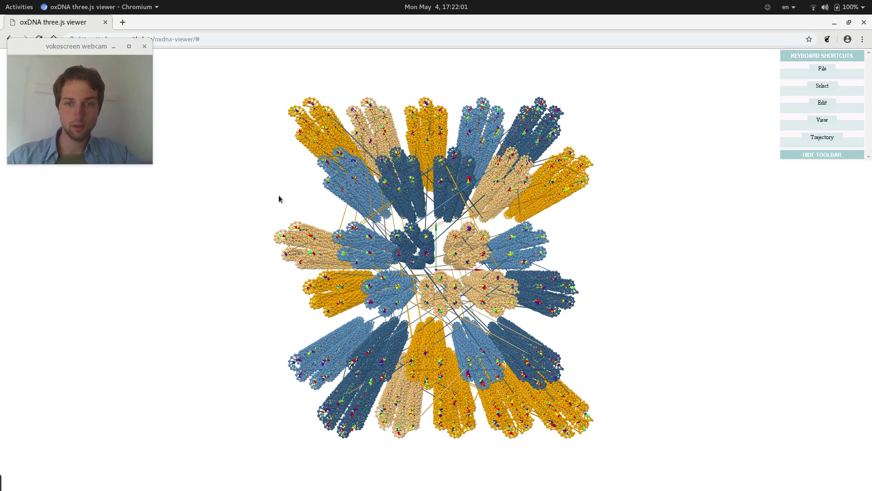
scroll(345, 228, up, 5)
scroll(385, 216, down, 5)
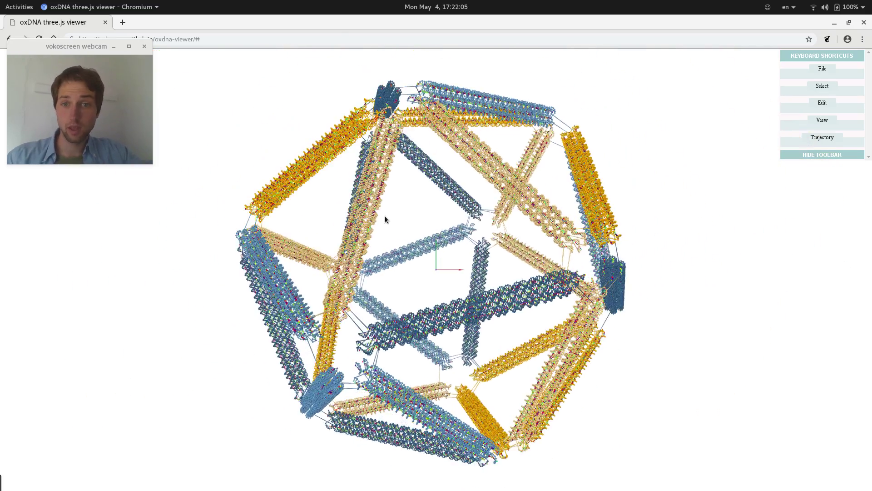
Open File > Create Video and pick the XY lemniscate video type (webm, 24 fps, 20 s)
click(820, 70)
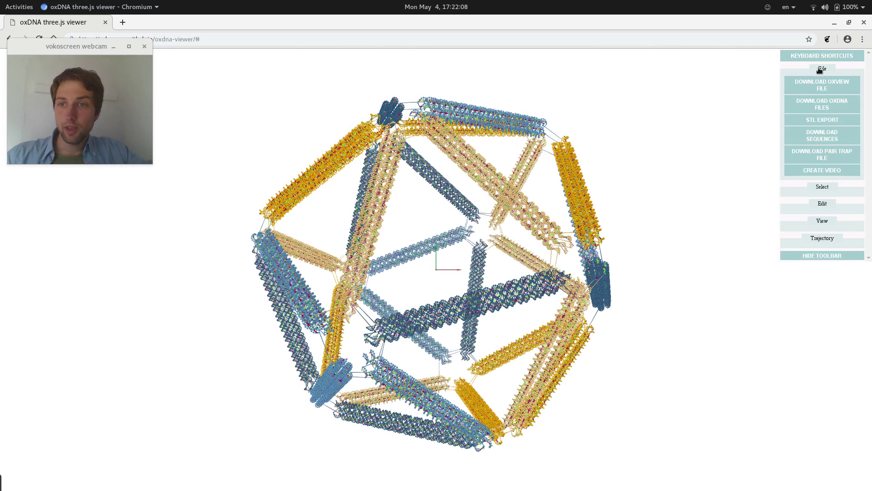
click(813, 173)
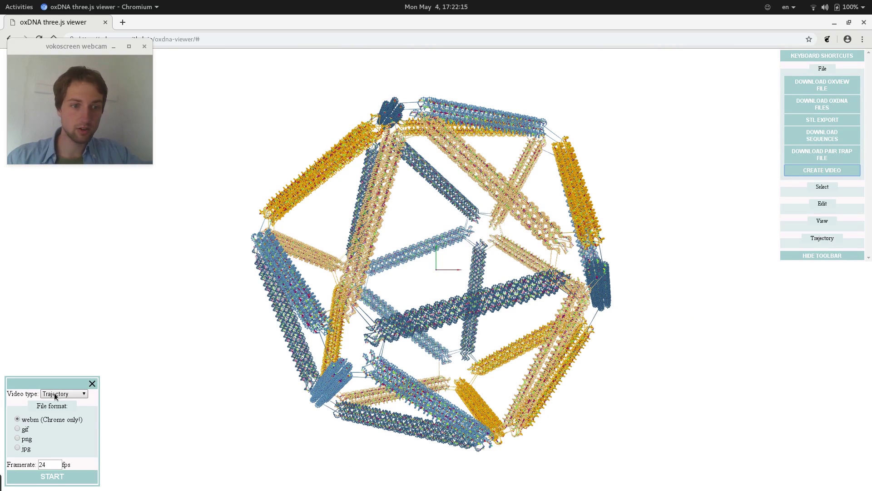
click(54, 395)
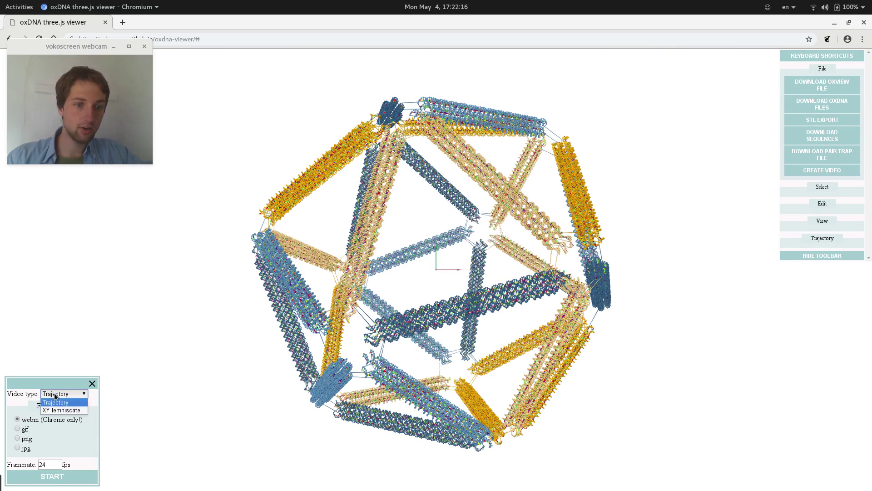
click(69, 410)
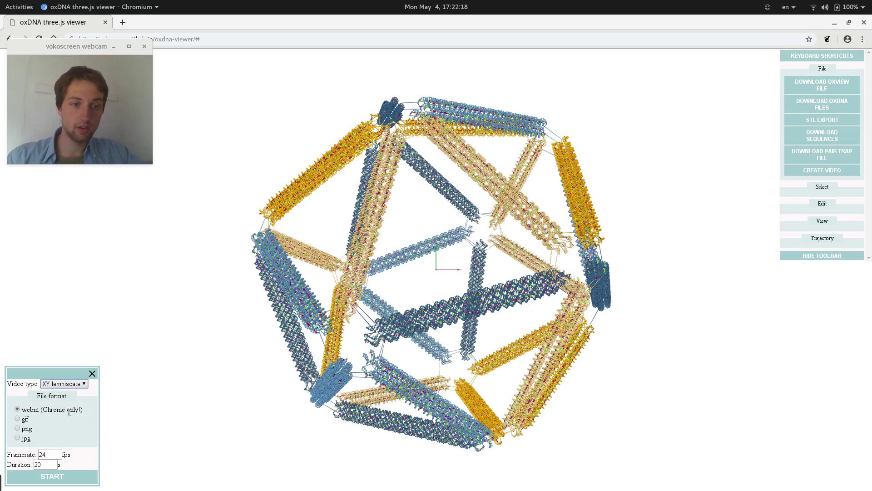
Turn on Display Box under View and zoom out until the whole bounding box fits
click(821, 222)
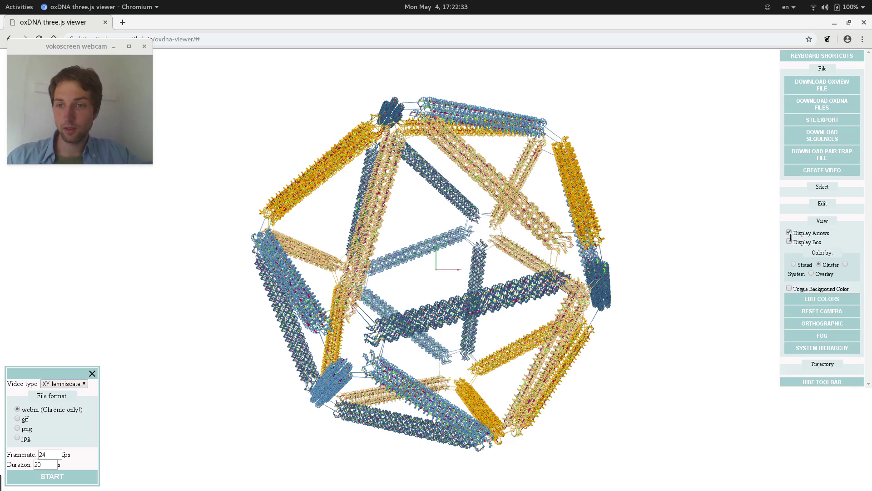
click(789, 241)
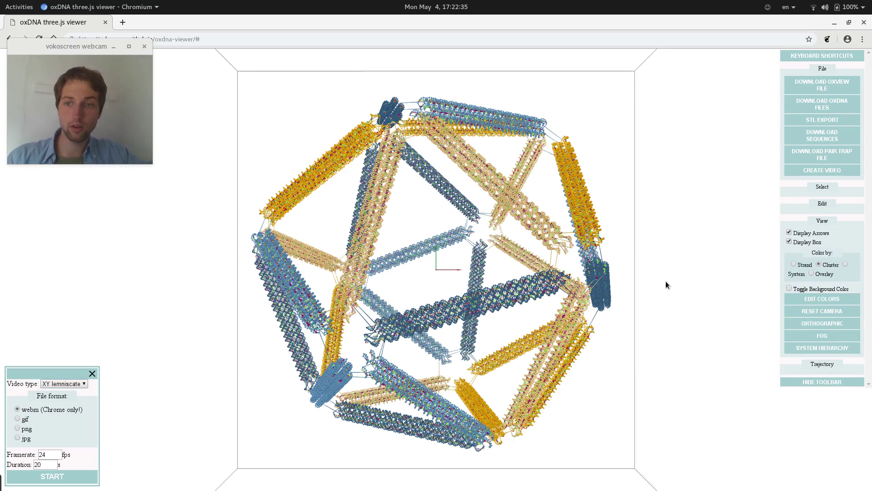
scroll(666, 285, down, 10)
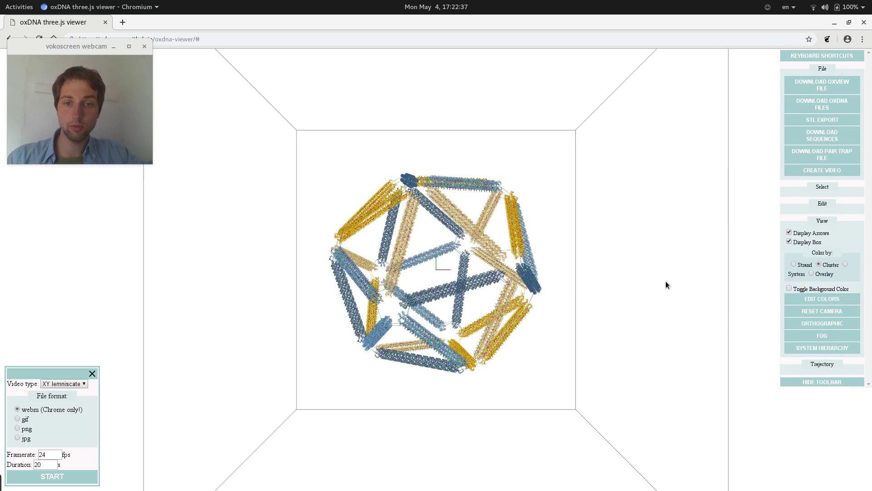
scroll(665, 284, down, 2)
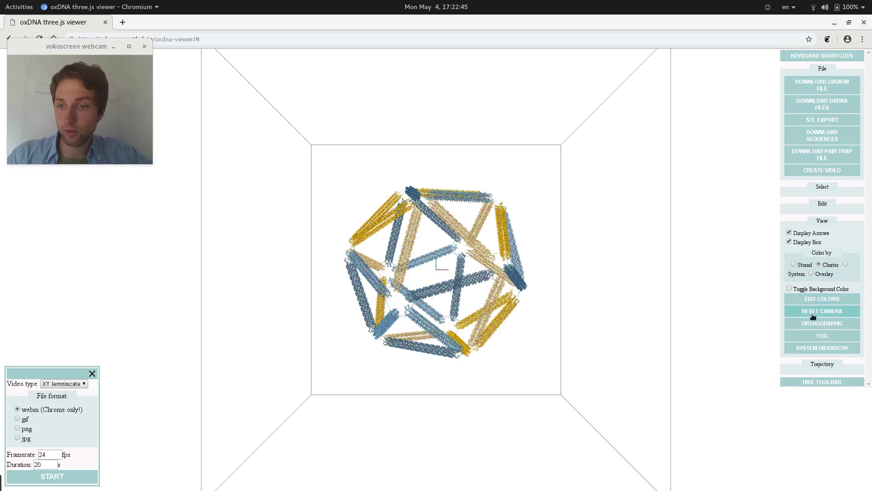
Enable fog with Near 1 and Far 800, then zoom back in close on the icosahedron
click(821, 335)
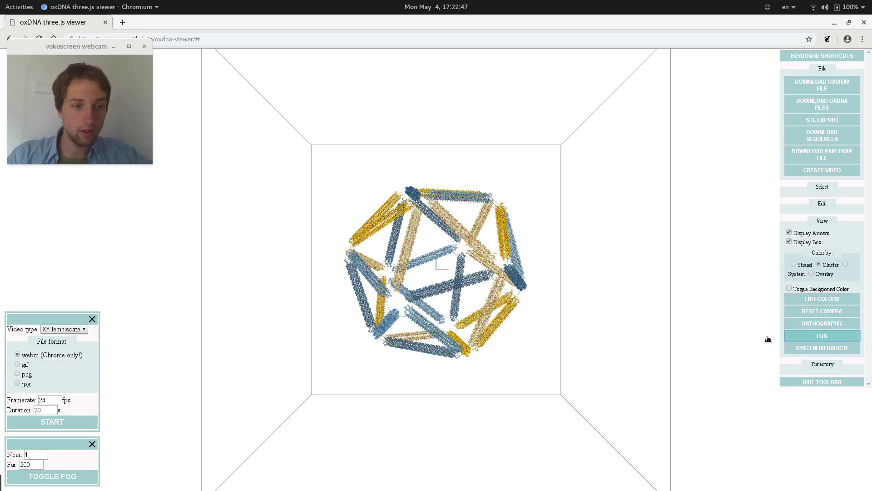
click(23, 459)
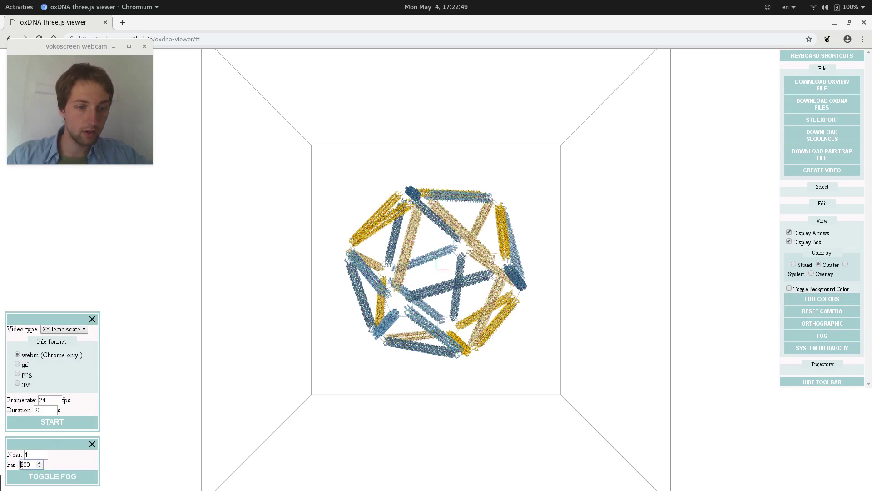
click(26, 474)
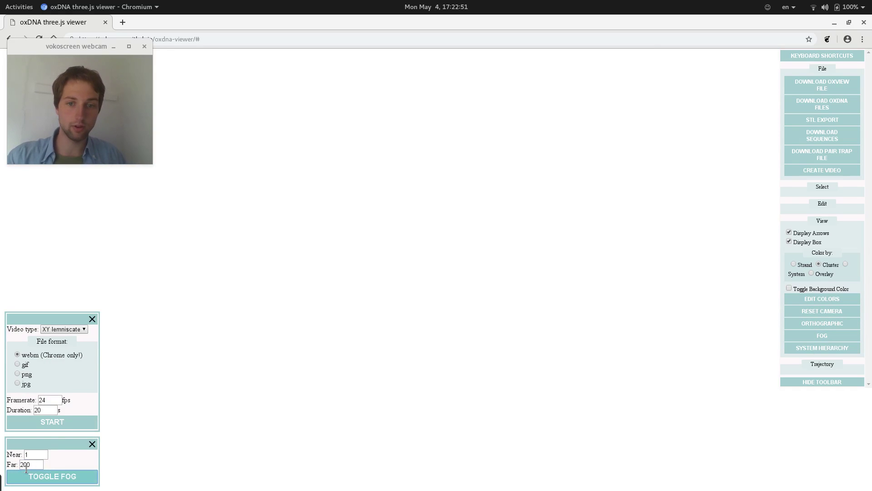
double_click(22, 464)
text(10)
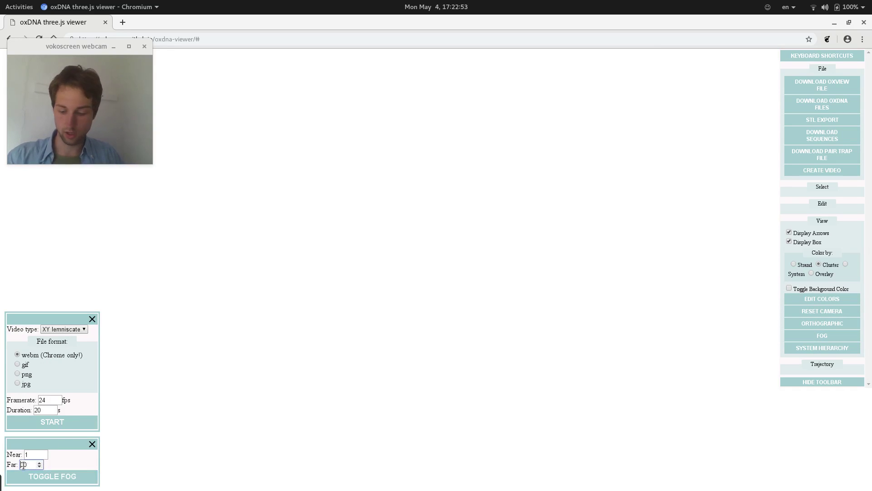
text(0)
click(28, 455)
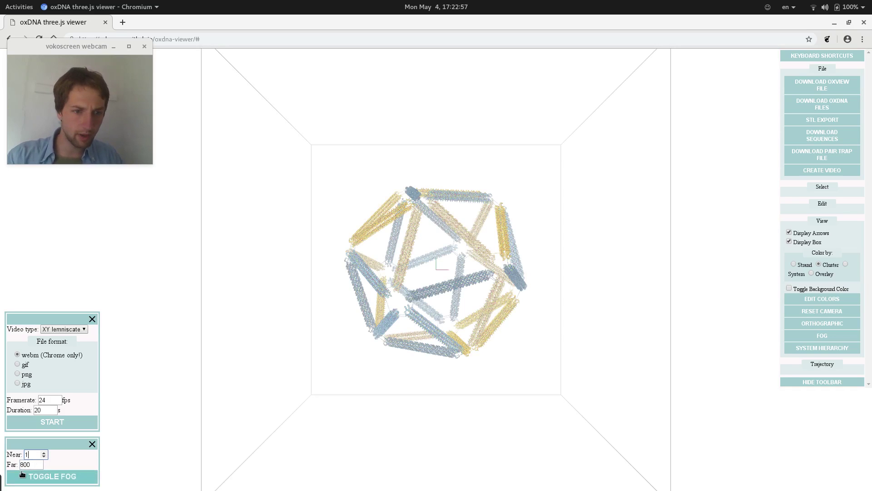
click(22, 464)
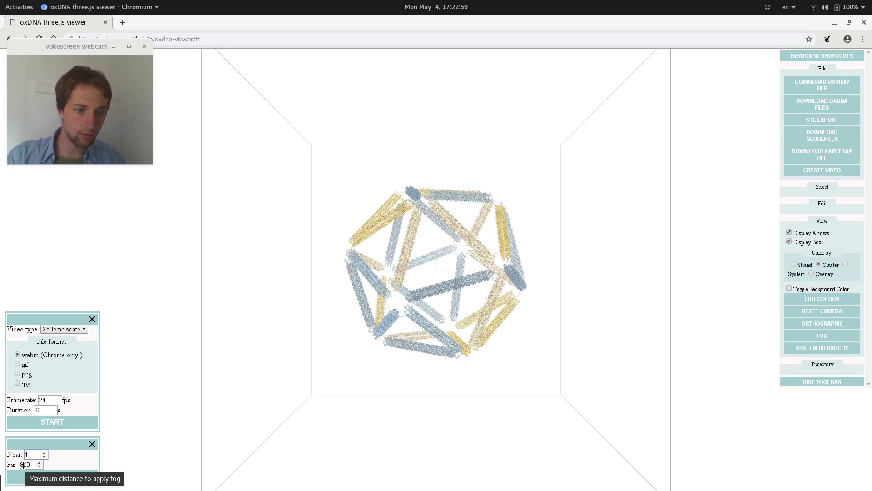
scroll(263, 413, down, 1)
scroll(263, 413, down, 2)
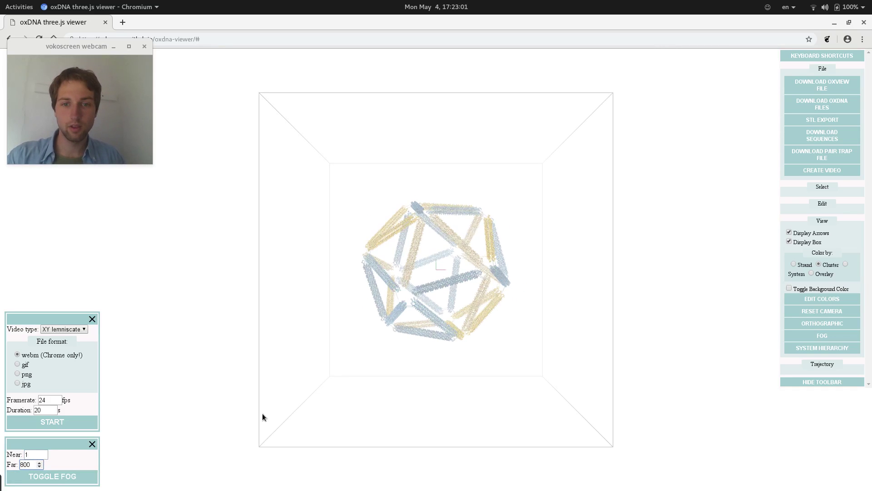
scroll(262, 413, up, 5)
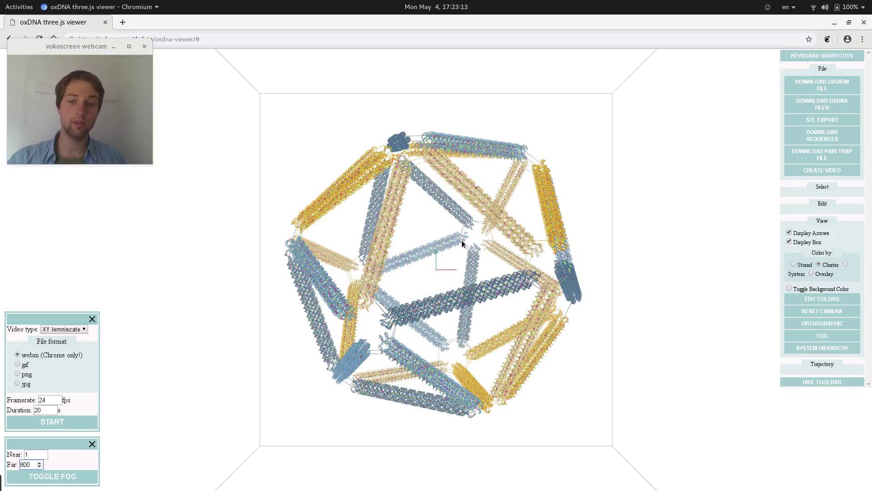
In the cluster colour editor, change the orange cluster colour to magenta
click(833, 302)
click(833, 301)
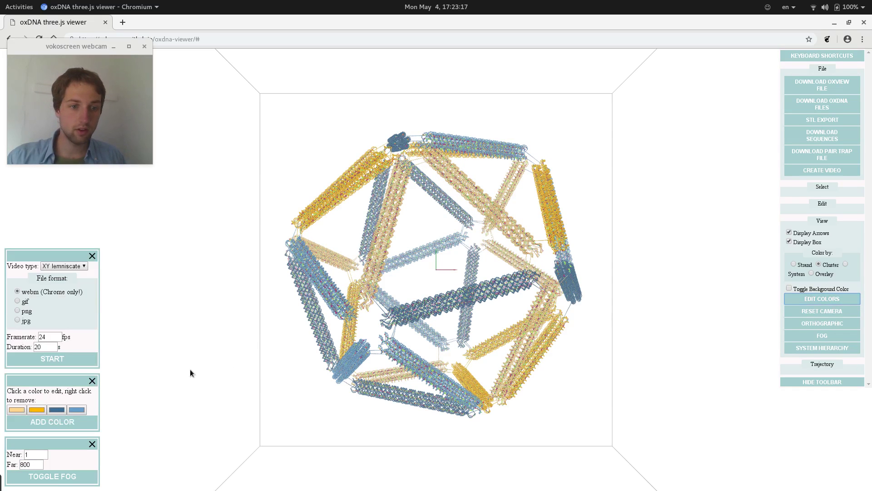
click(39, 409)
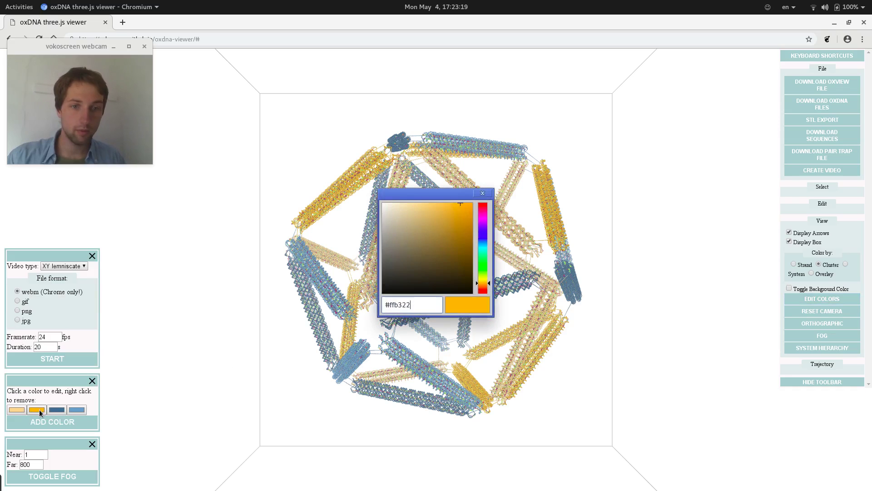
click(481, 213)
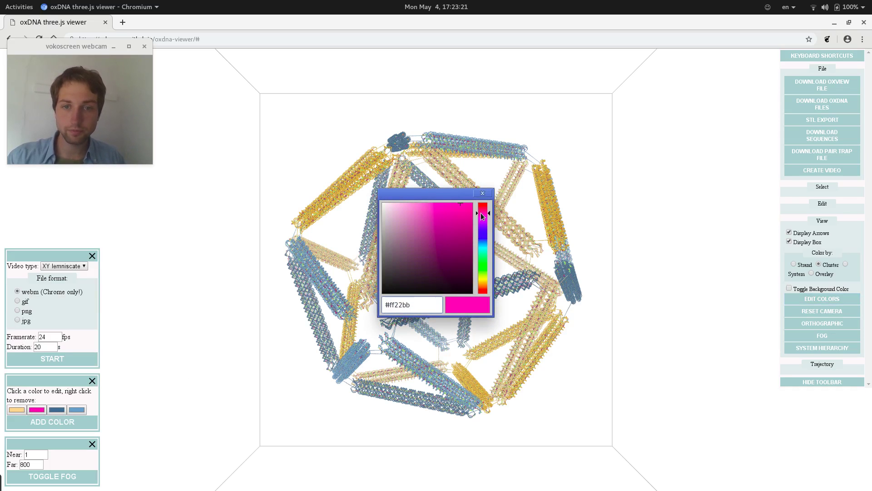
click(482, 193)
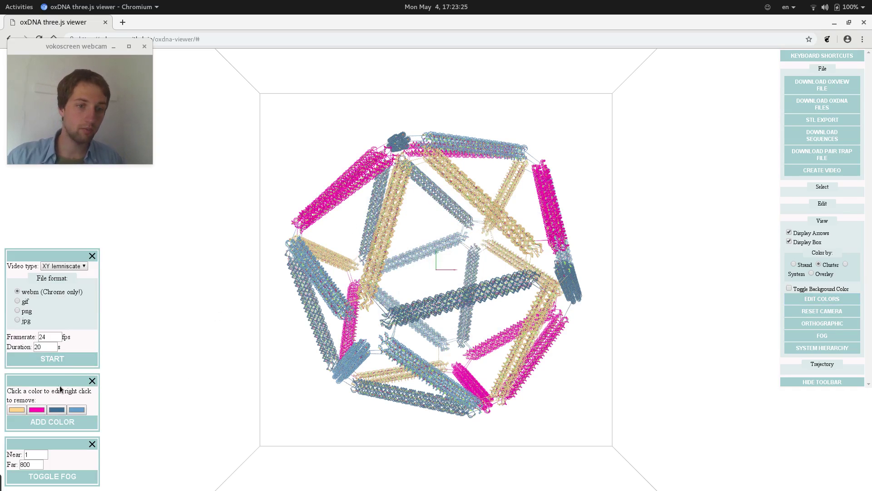
Add a fifth cluster colour and set it to a light green
click(50, 422)
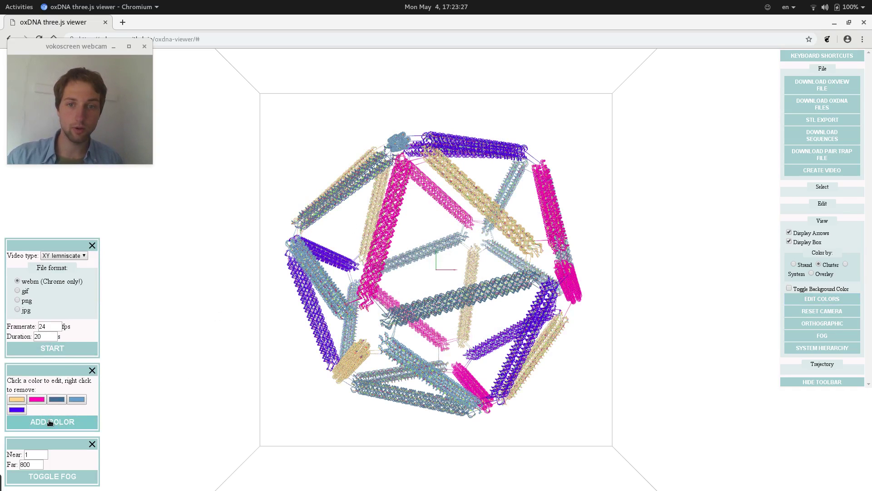
click(23, 409)
click(483, 263)
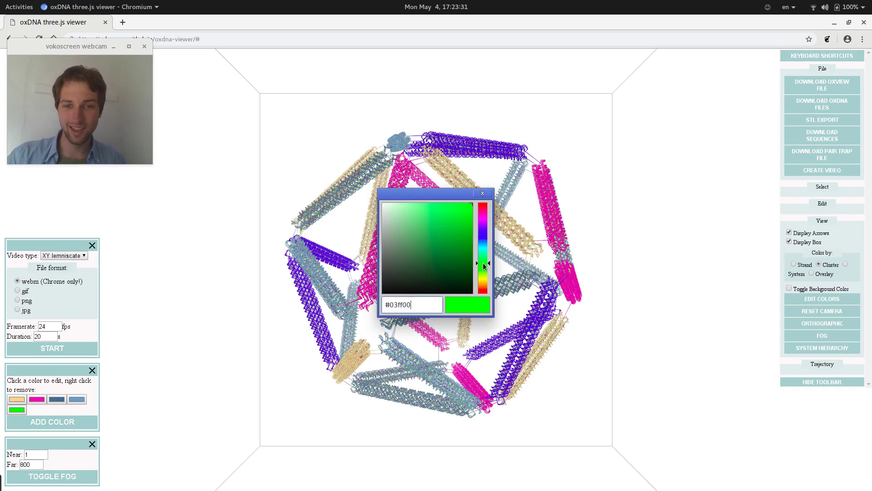
click(426, 219)
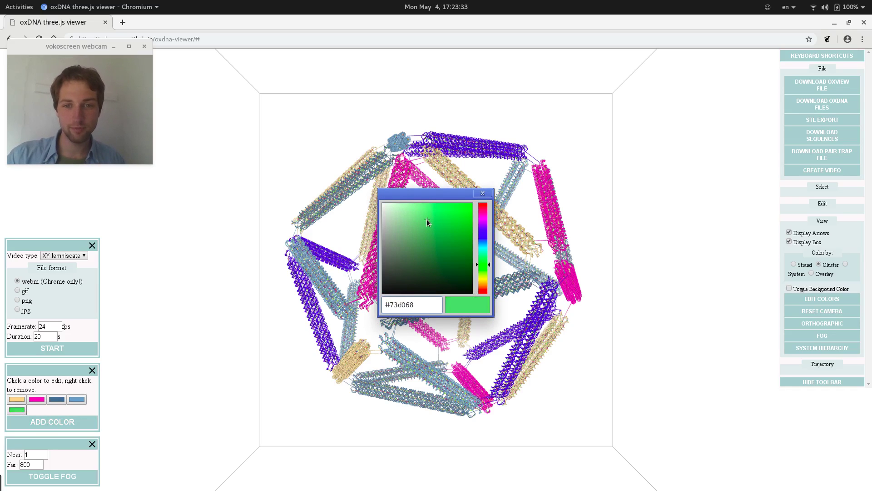
click(483, 194)
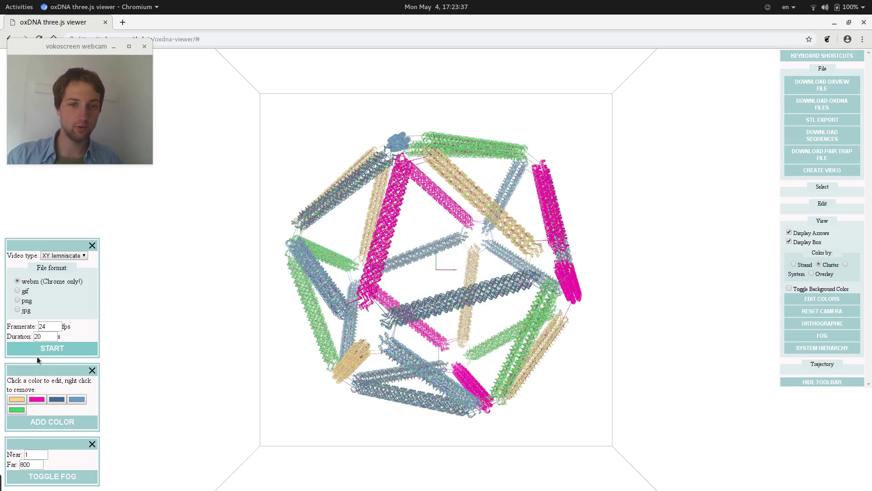
Soften the magenta cluster colour to the pink #dc88c3
click(38, 399)
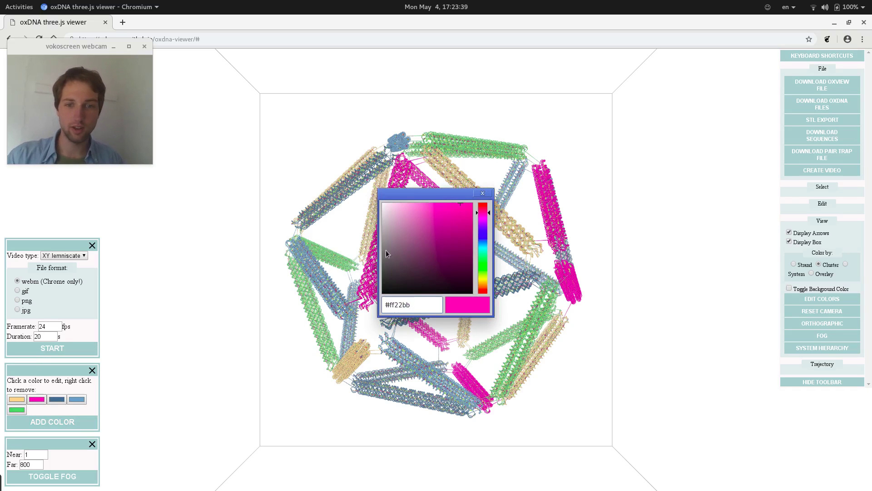
click(435, 224)
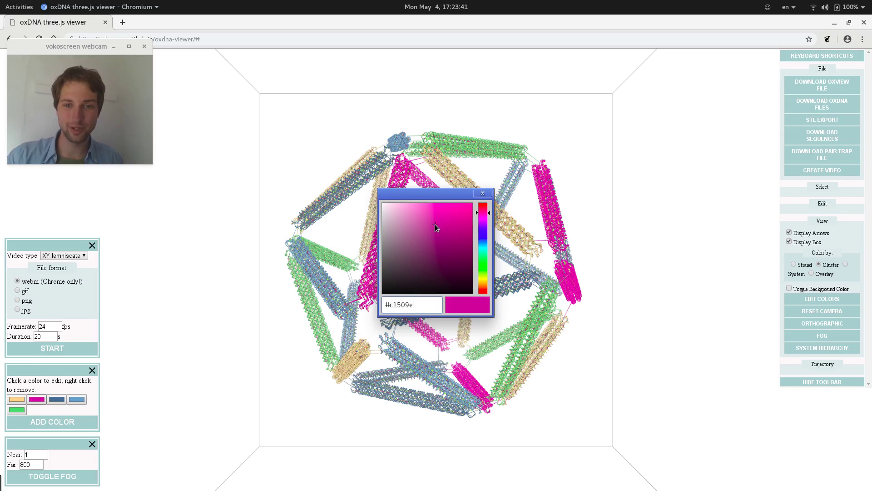
click(416, 214)
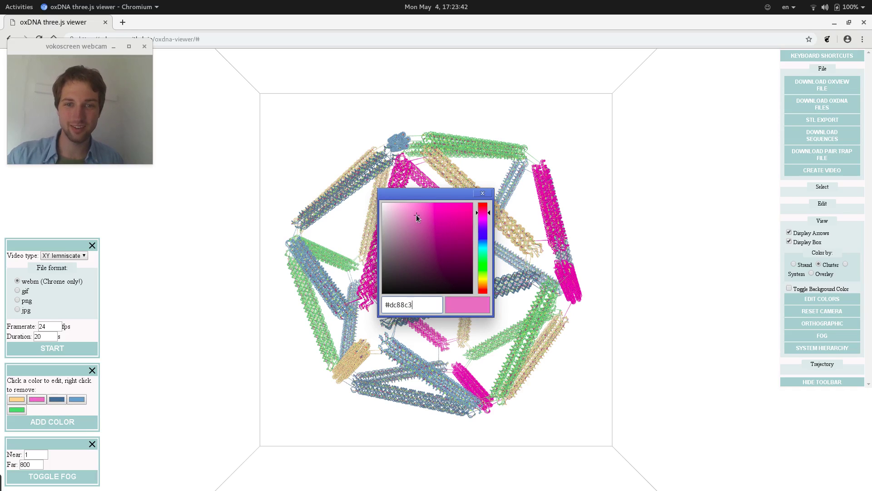
click(483, 193)
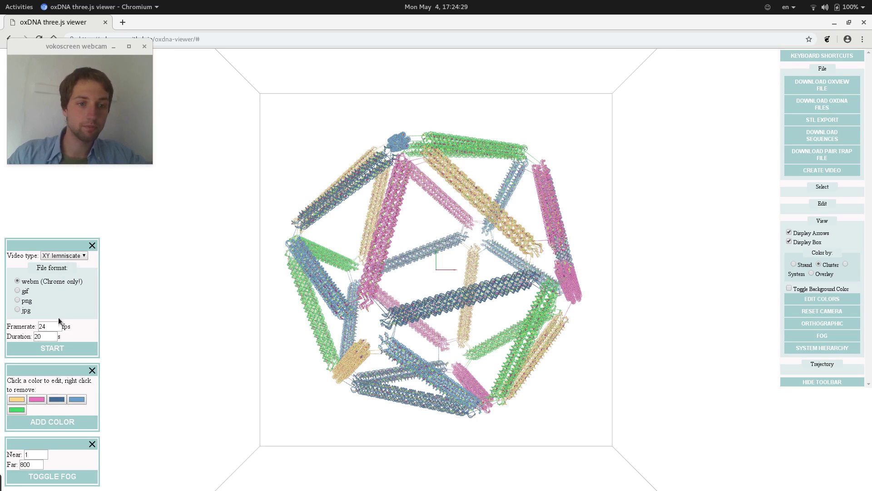
Start recording the XY lemniscate webm video at 24 fps for 20 s
click(52, 349)
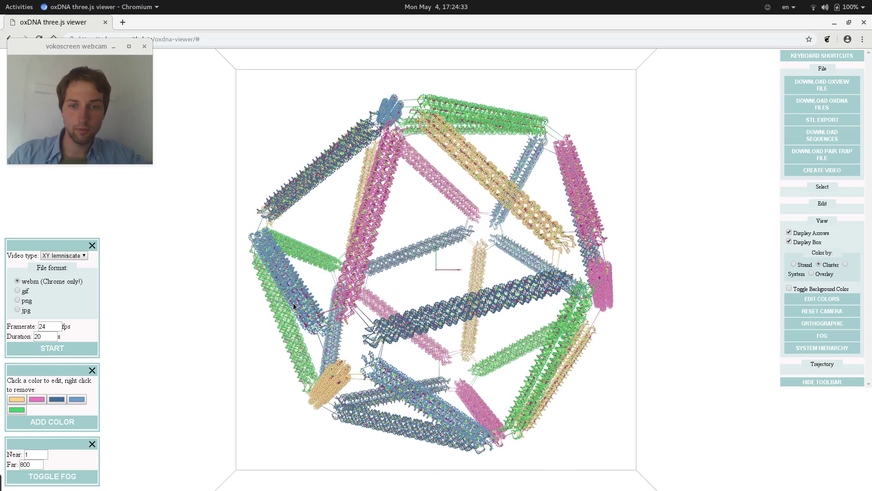
click(53, 349)
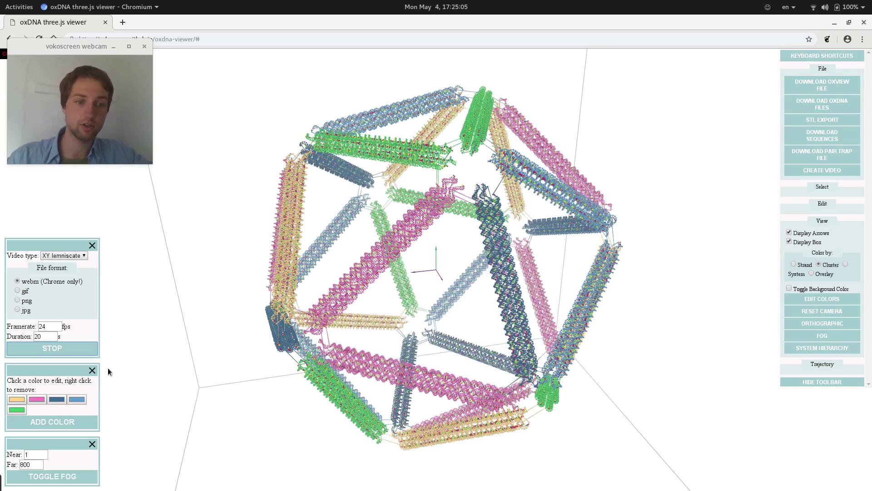
Recolour the pink clusters to the yellow #dcd488 while the recording continues
click(36, 399)
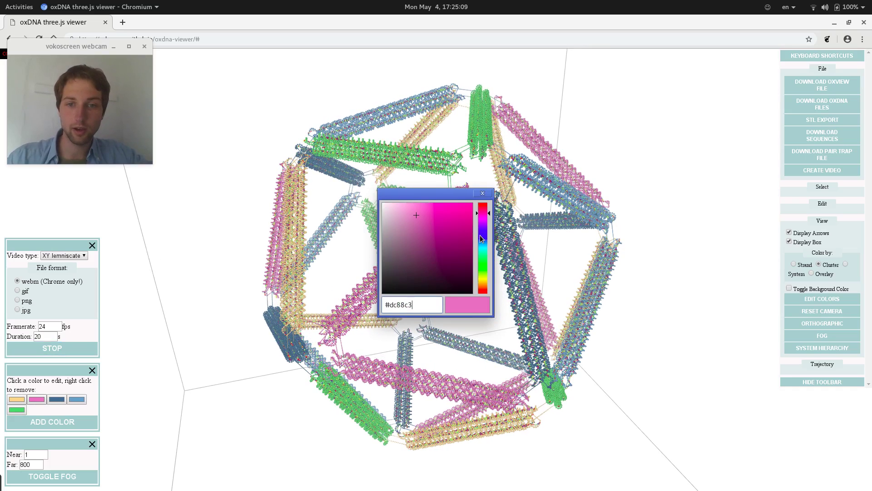
click(480, 236)
click(484, 265)
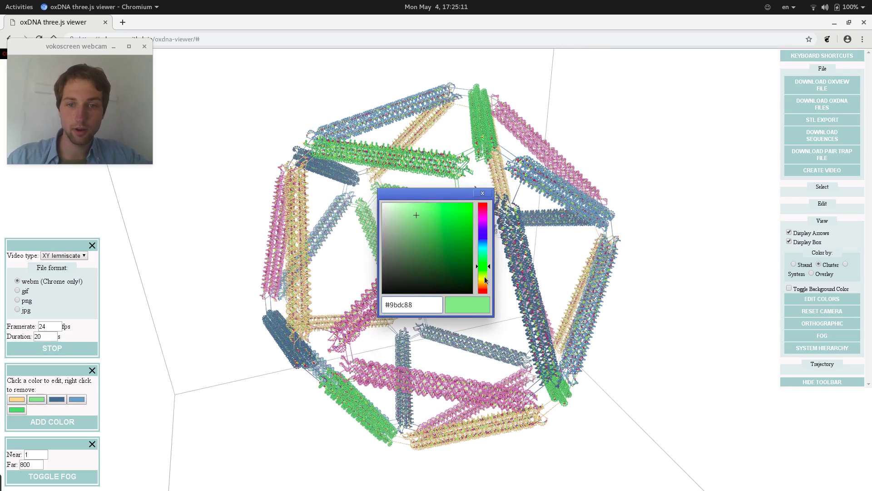
click(485, 279)
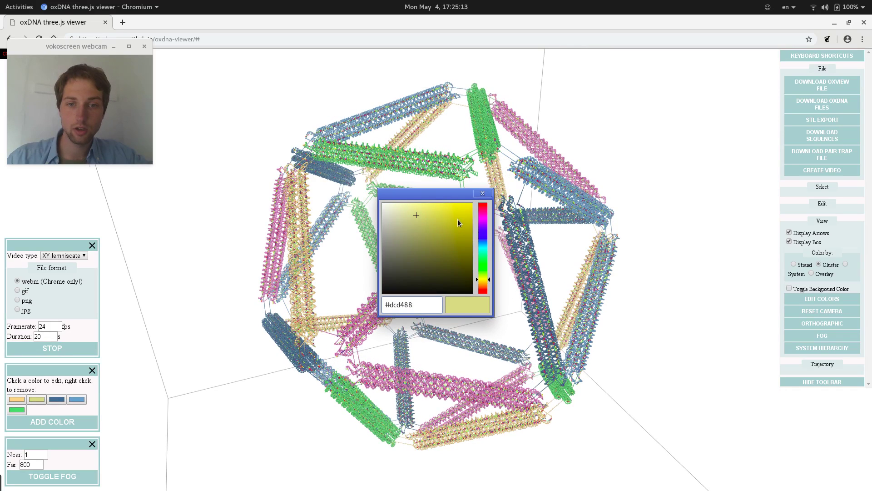
click(457, 219)
click(483, 194)
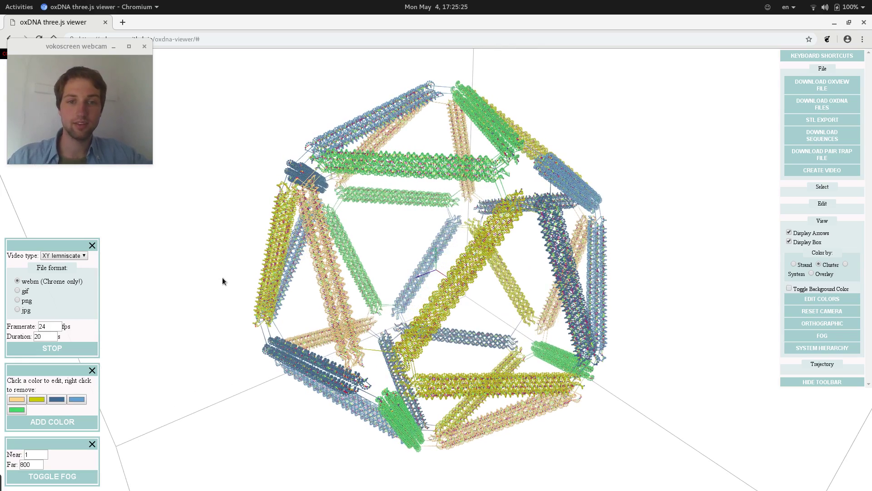
Select the top green cluster in Cluster mode, then open the downloaded 'lemniscate (1).webm'
click(823, 187)
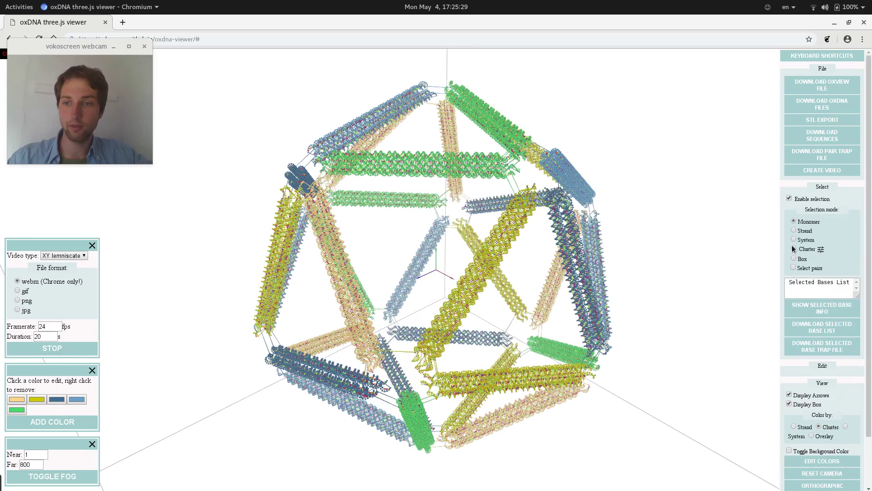
click(793, 248)
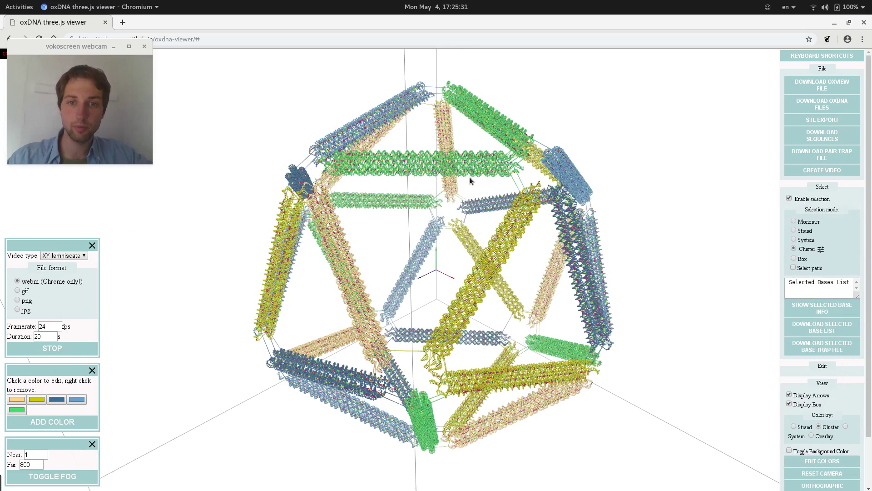
click(407, 169)
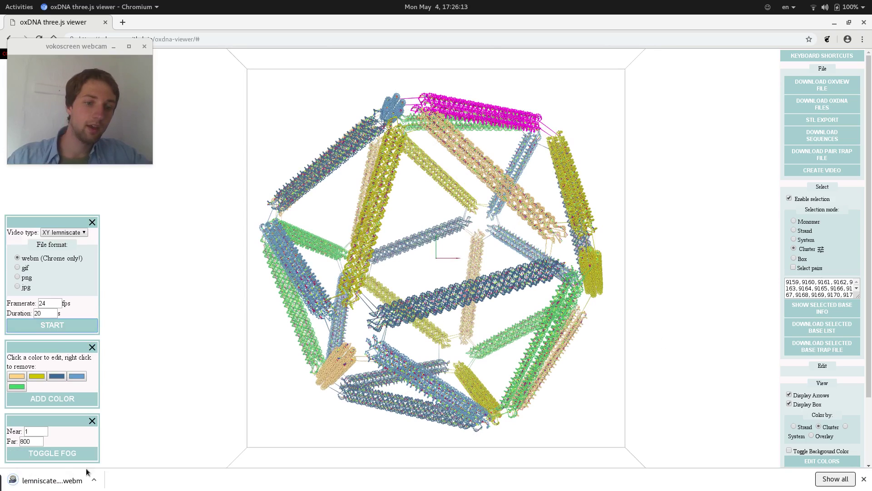
click(45, 481)
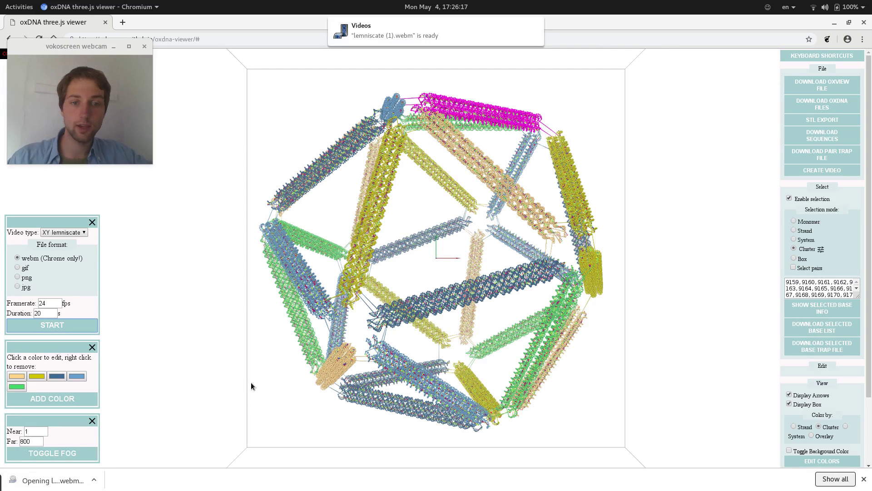
Open 'lemniscate (1).webm' from the ready notification and play it in Videos
click(369, 32)
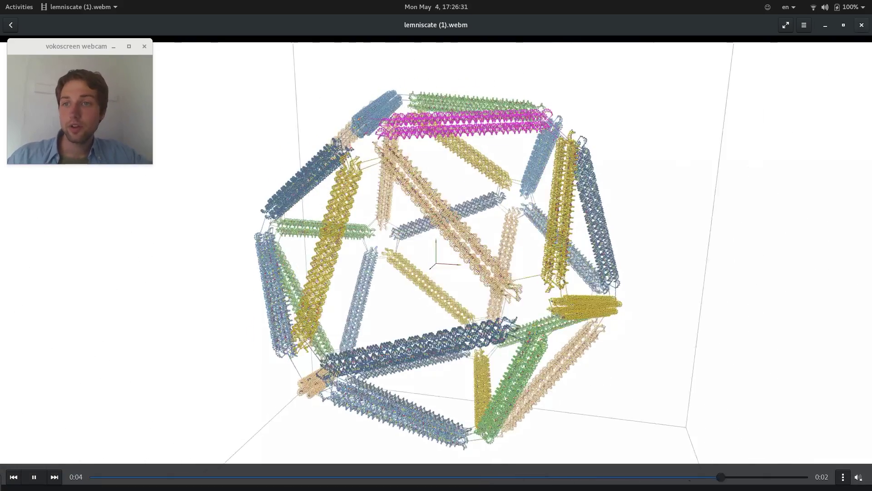
Close Videos and clear the cluster selection in the oxView viewer
click(862, 25)
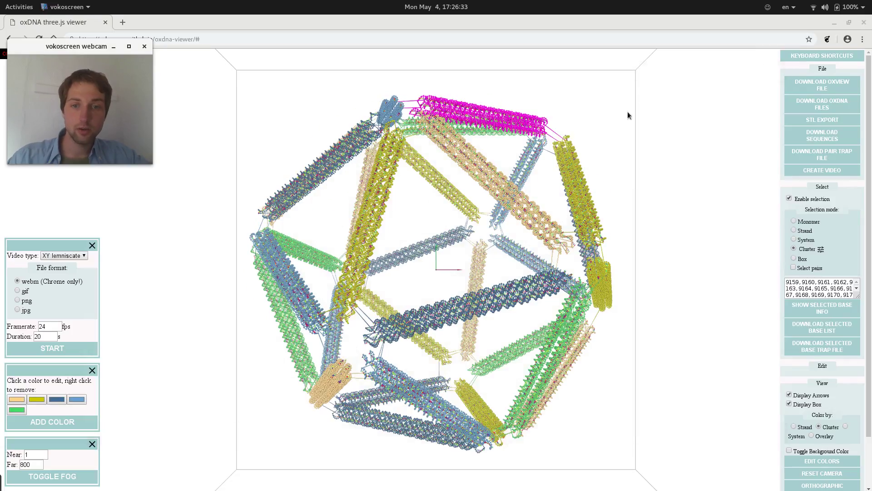
right_click(525, 96)
click(539, 204)
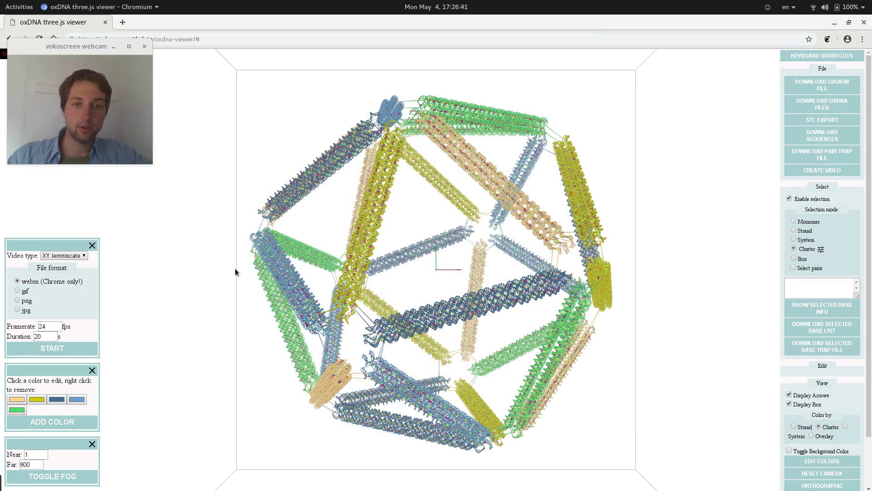
Zoom out and rotate to an oblique view of the icosahedron inside its box
scroll(236, 271, down, 10)
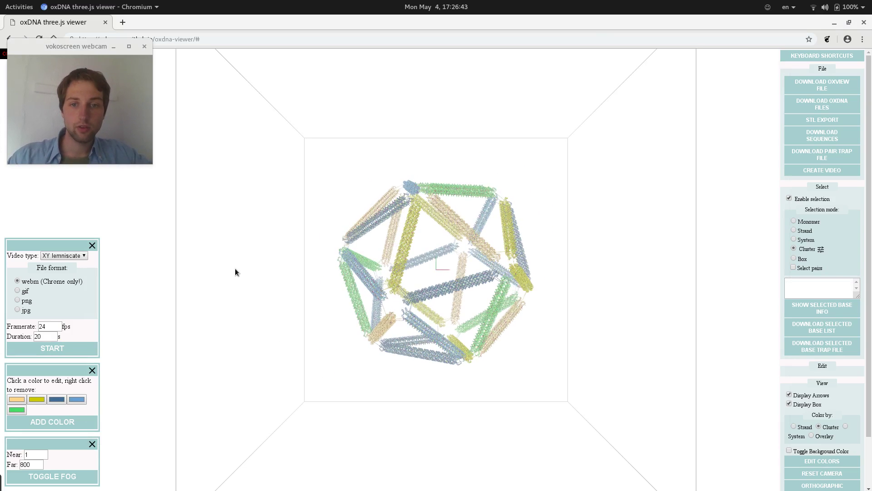
scroll(235, 271, down, 3)
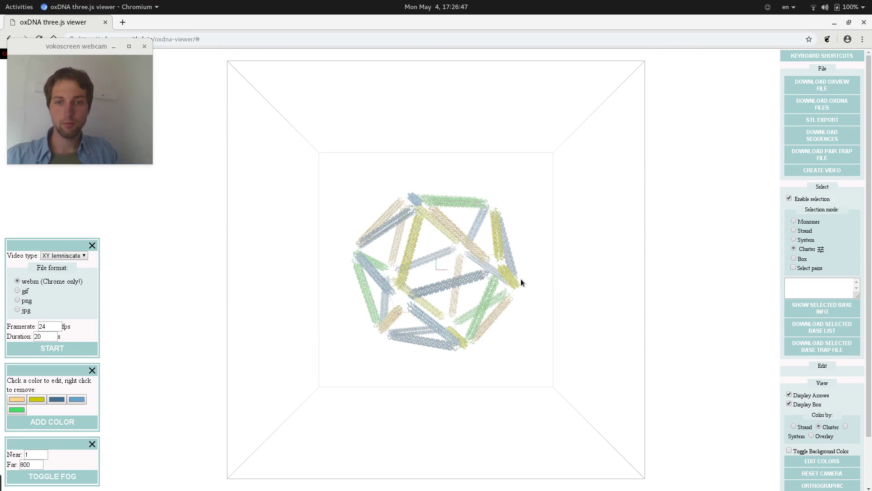
scroll(499, 297, down, 1)
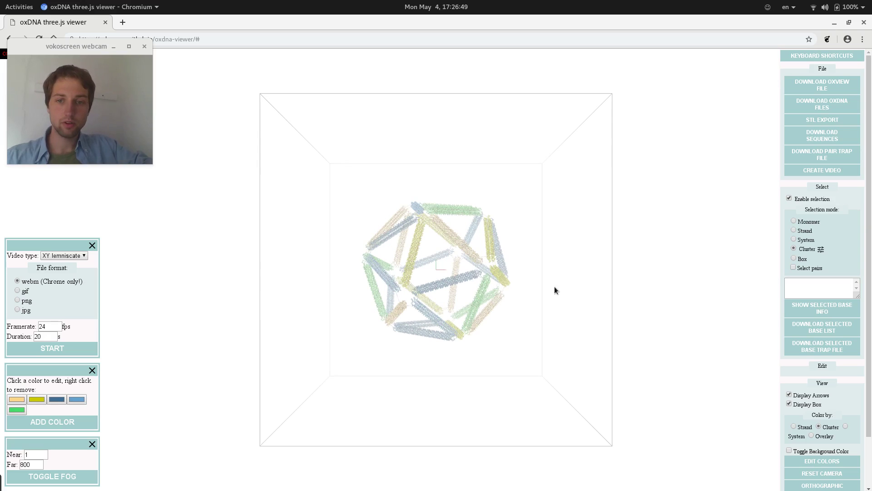
drag(555, 287, 479, 417)
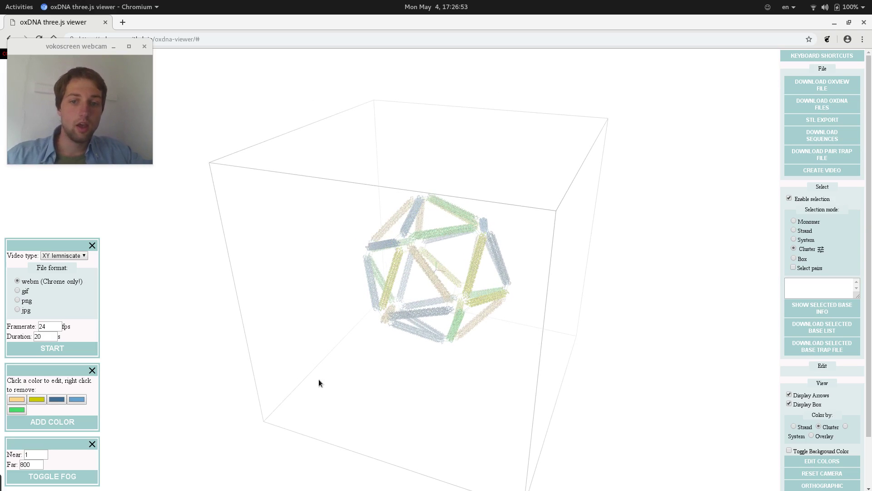
drag(253, 382, 237, 371)
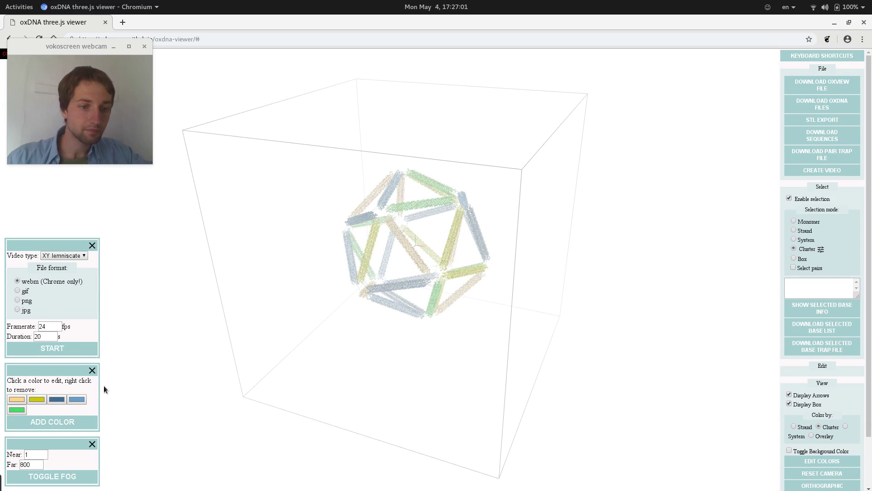
Set the video type to Trajectory and record it, downloading trajectory (1).webm at 24 fps
click(64, 255)
click(64, 264)
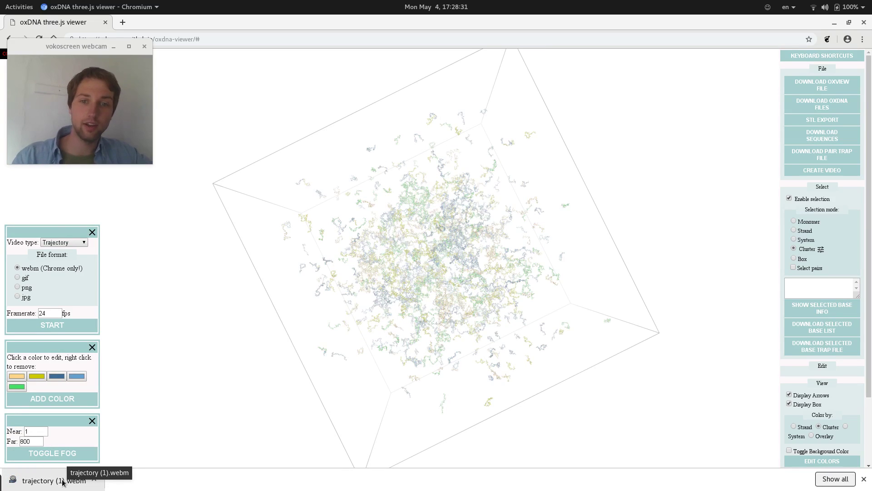
Zoom into the scattered strands, then open trajectory (1).webm from the download bar
scroll(411, 323, up, 10)
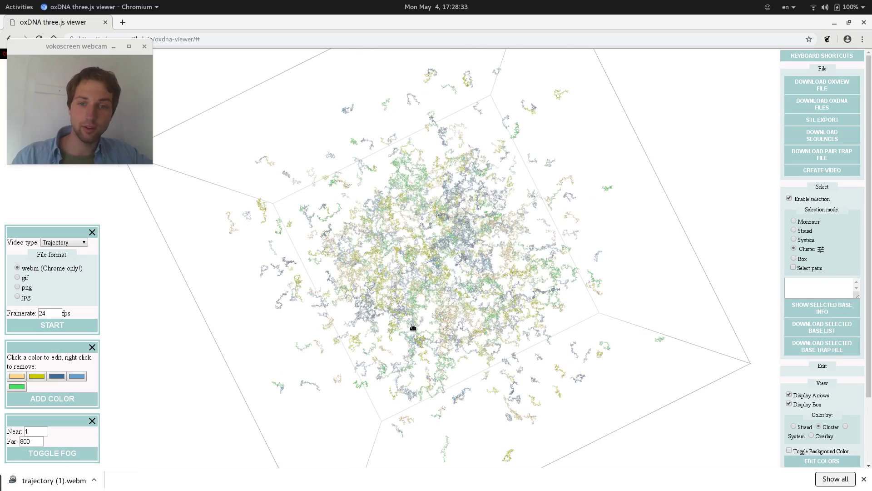
scroll(413, 327, up, 8)
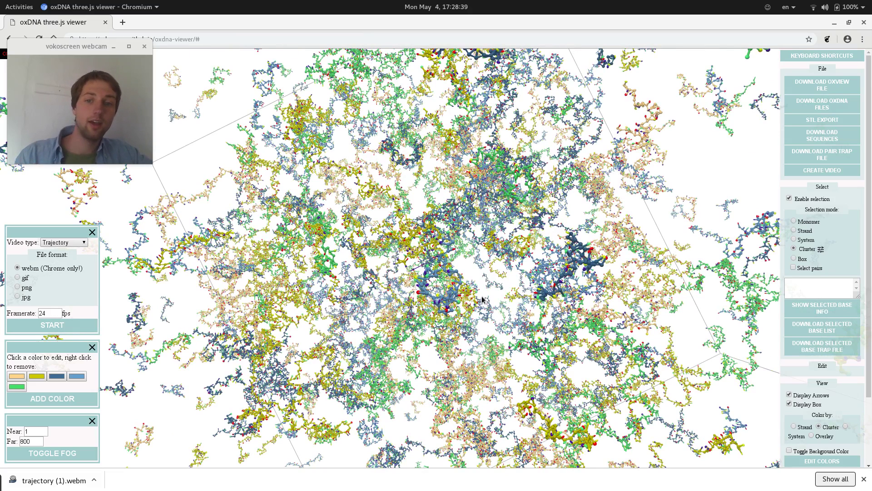
click(61, 479)
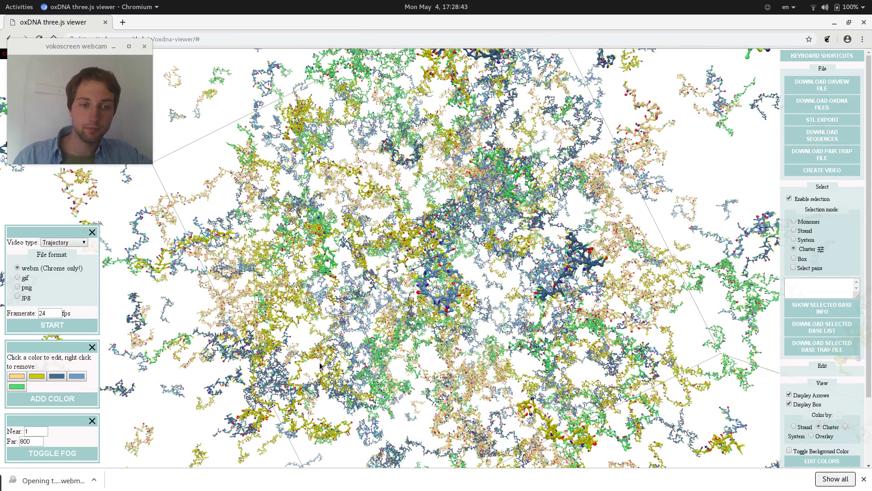
Open trajectory (1).webm in GNOME Videos from the 'is ready' notification and play it
click(442, 29)
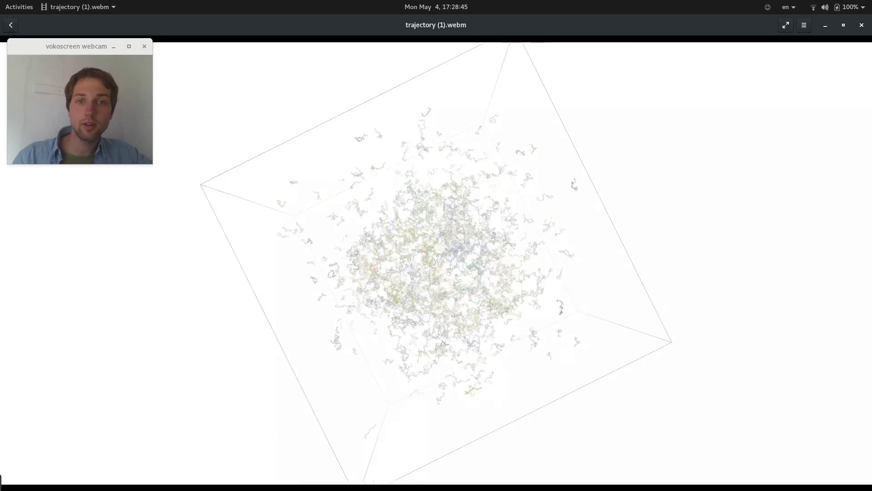